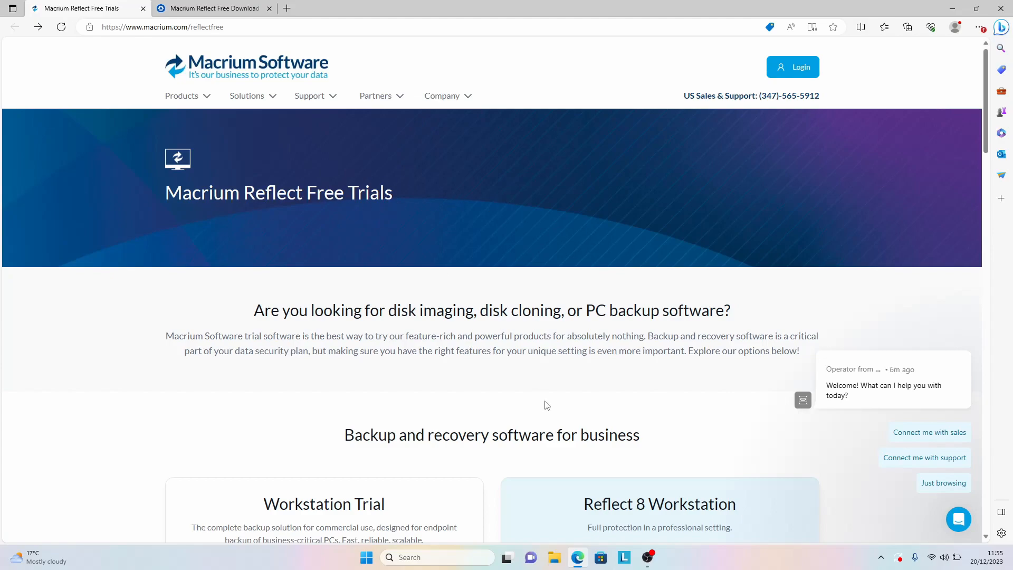
Step: Compare the business and home trial offers on the Macrium page and check TechSpot's Macrium Reflect Free download page
scroll(544, 405, down, 8)
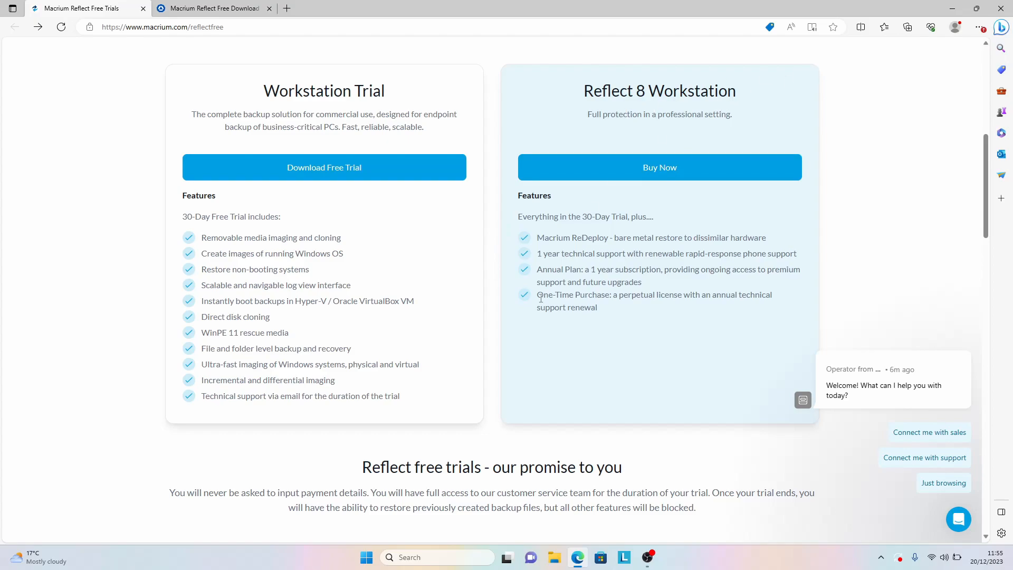
scroll(541, 298, down, 10)
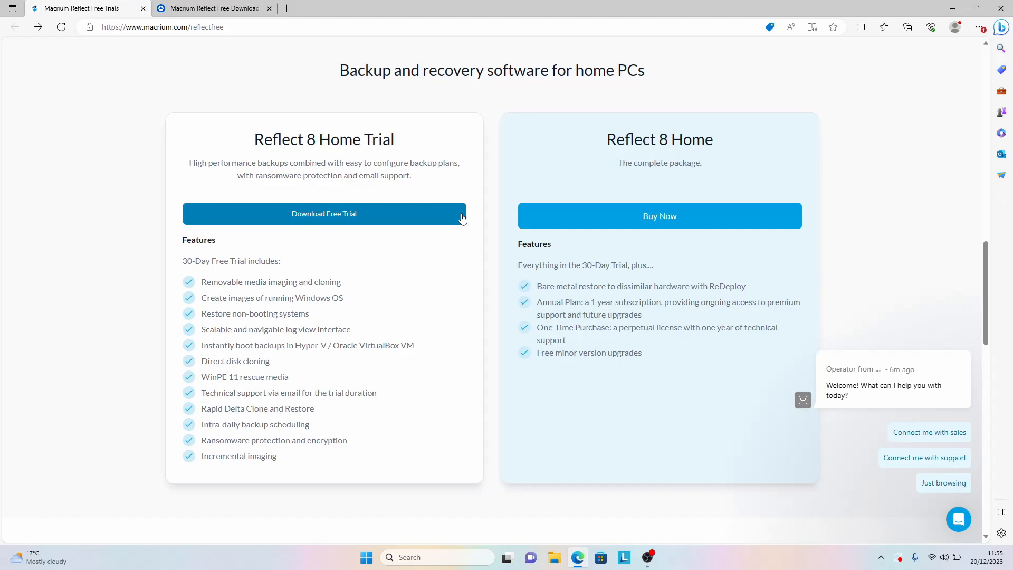
click(235, 6)
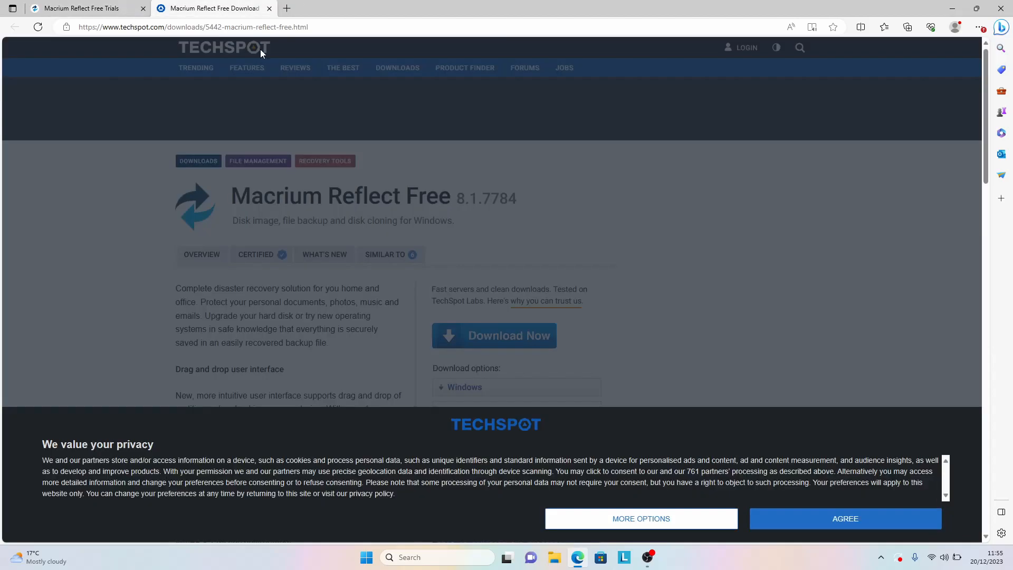
click(828, 518)
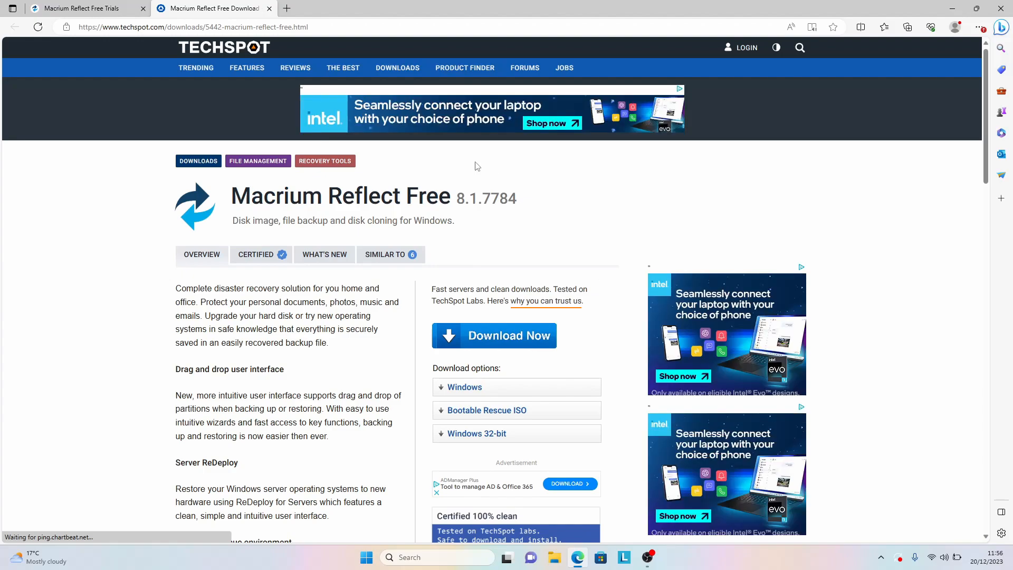
click(82, 8)
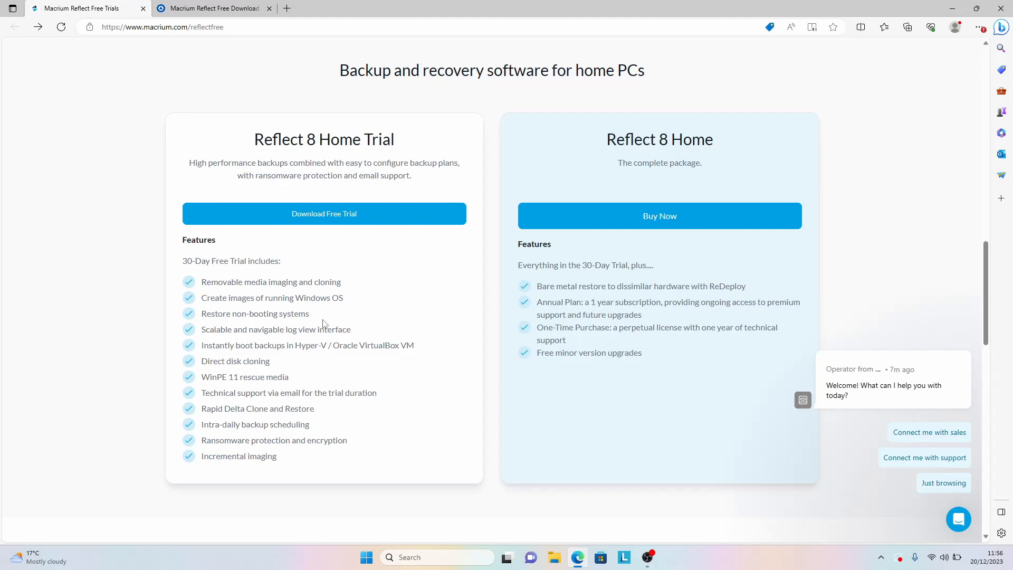
scroll(323, 323, up, 10)
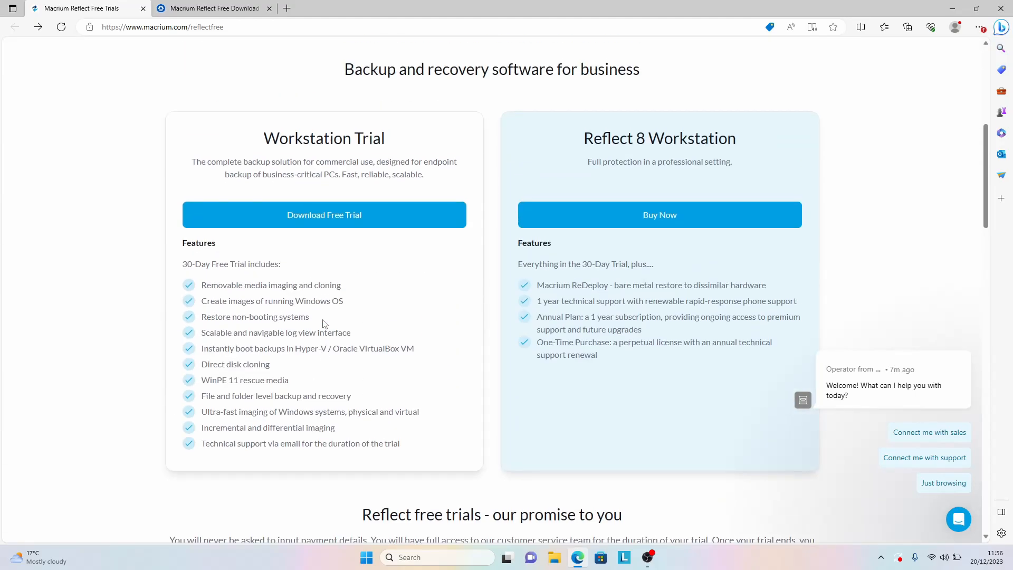
scroll(325, 322, down, 10)
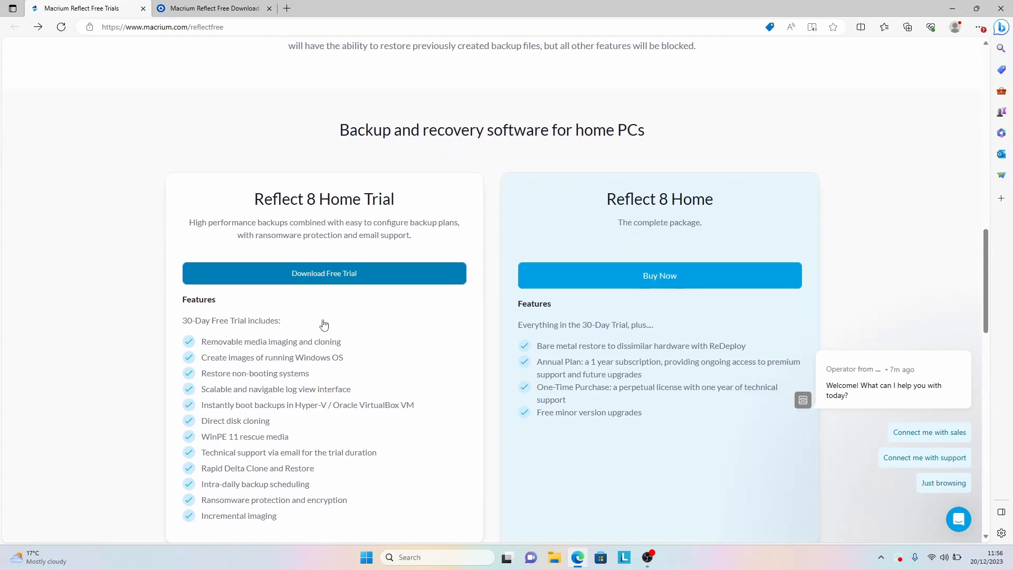
scroll(324, 323, down, 1)
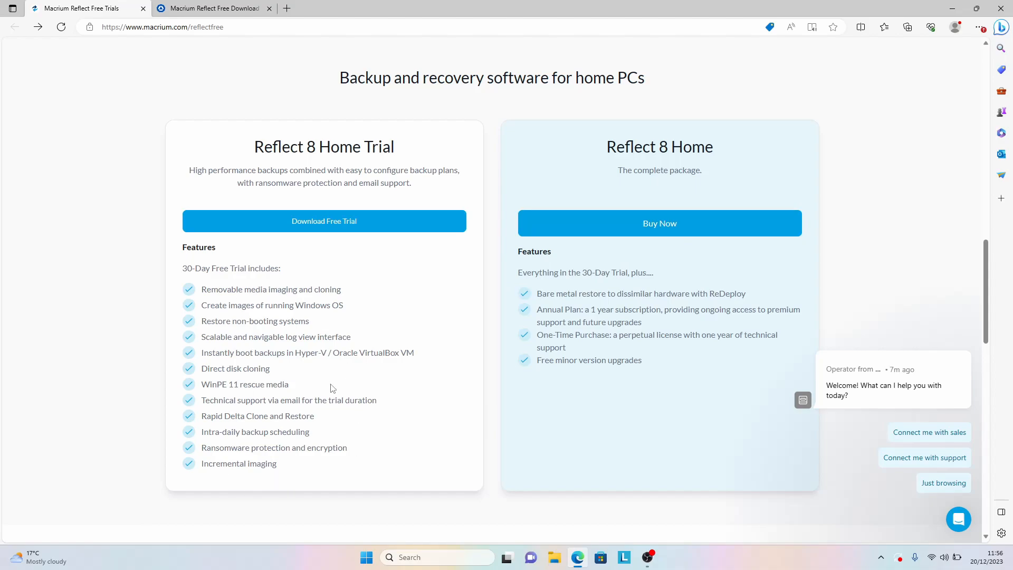
Step: Run the reflect_setup_free_x64 installer from the Downloads folder and clear the other windows out of the way
key(super+e)
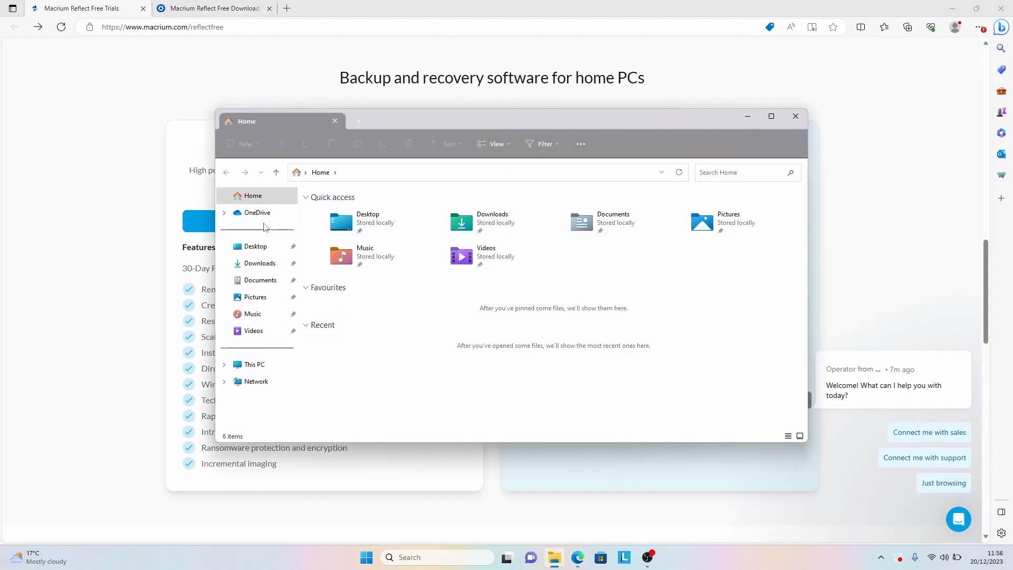
click(262, 263)
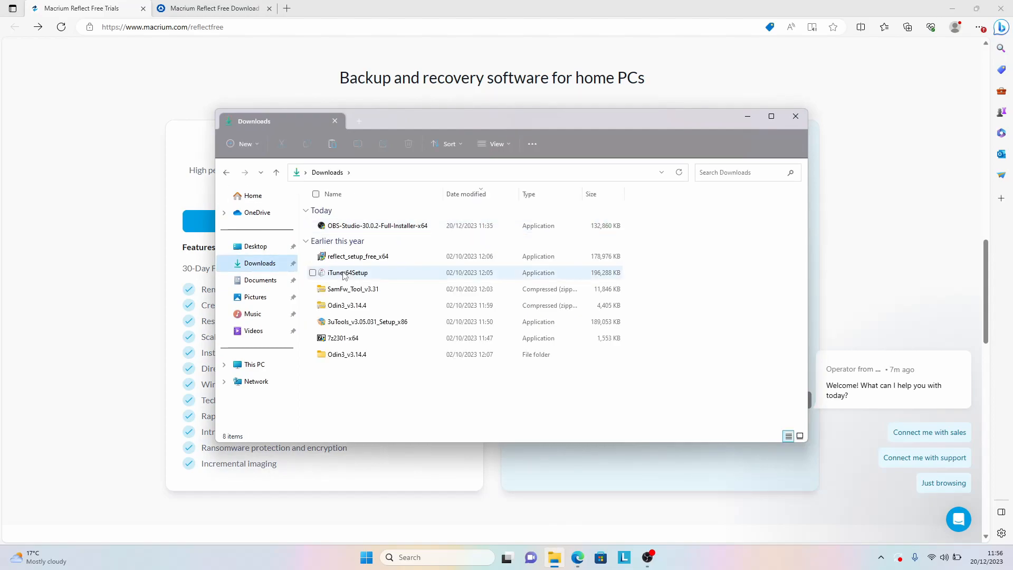
click(369, 257)
double_click(370, 258)
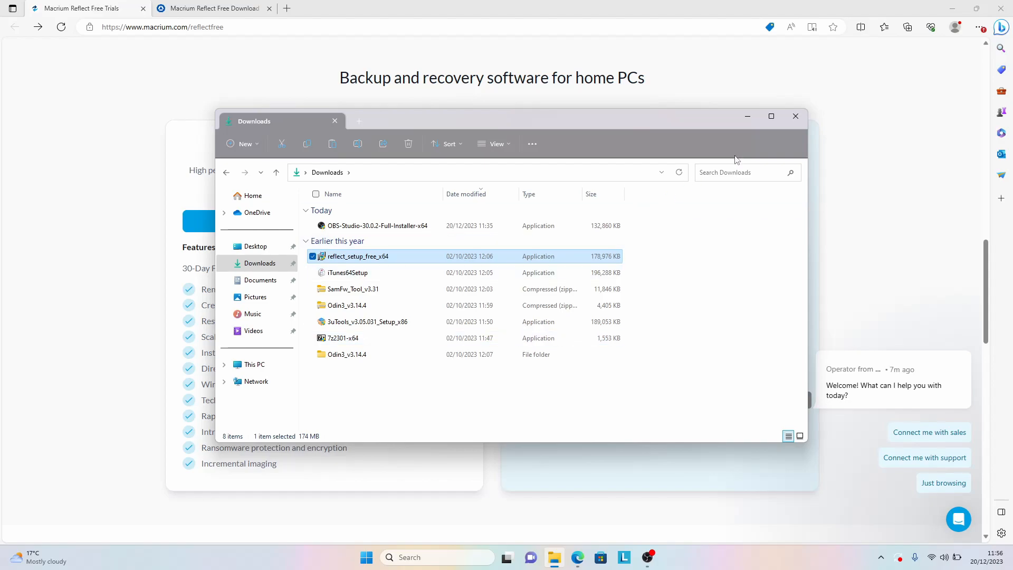
click(749, 119)
click(947, 11)
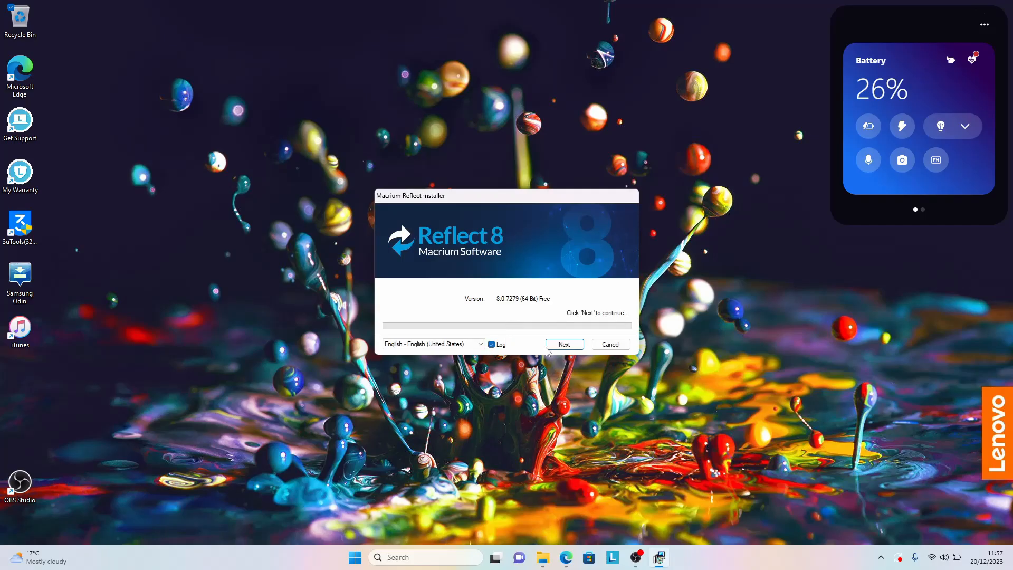
Step: Start the Macrium Reflect Free setup wizard and accept the terms of the end-user license agreement
click(564, 347)
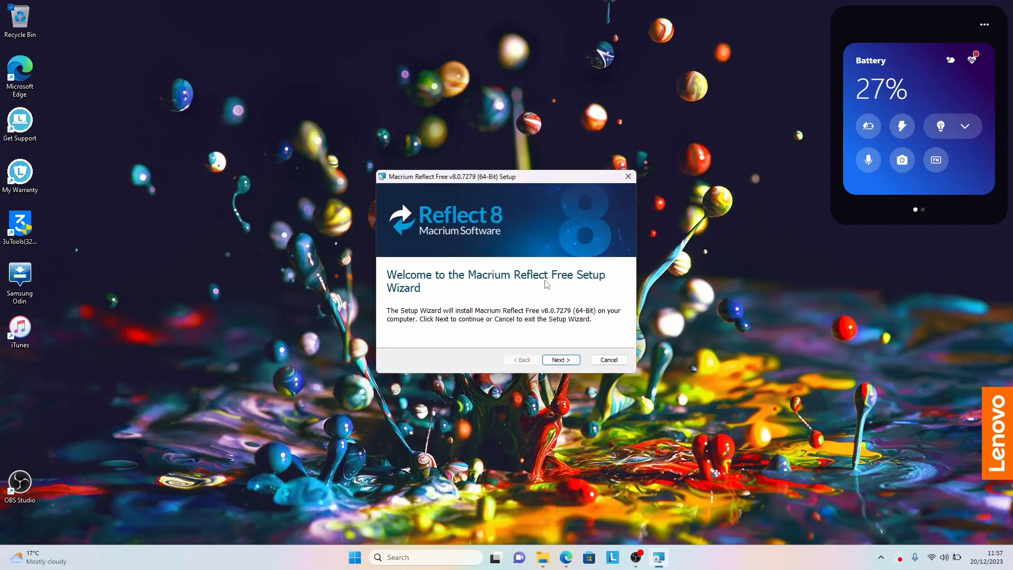
click(558, 360)
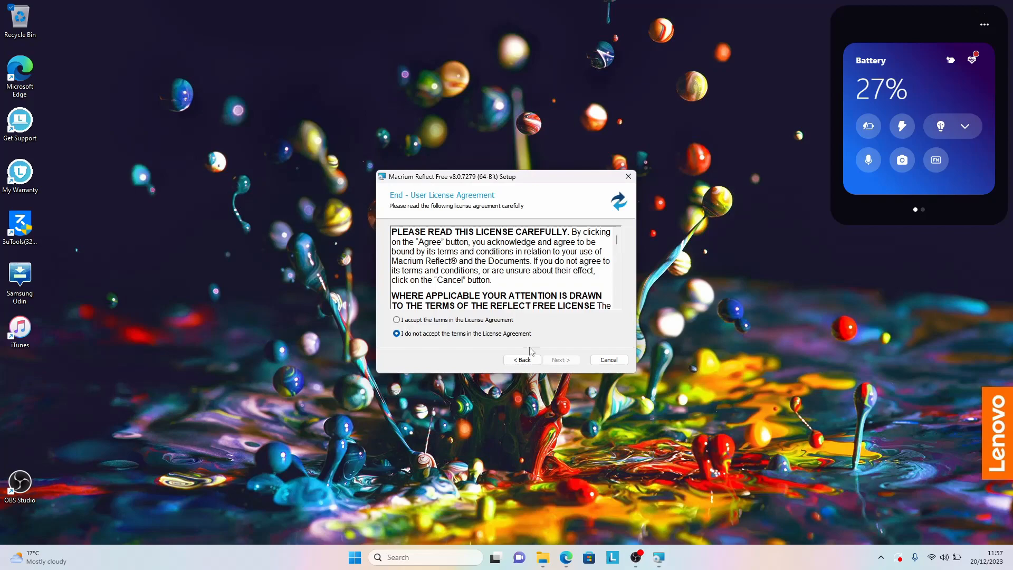
click(448, 319)
click(558, 359)
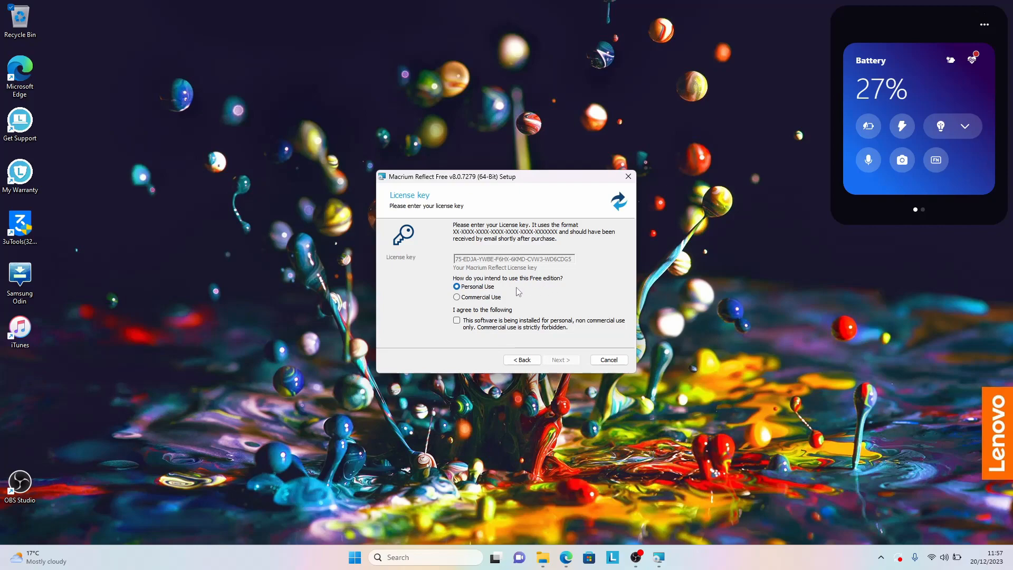
Step: Choose Personal Use for the Free edition and agree that the installation is for non-commercial use only
click(481, 297)
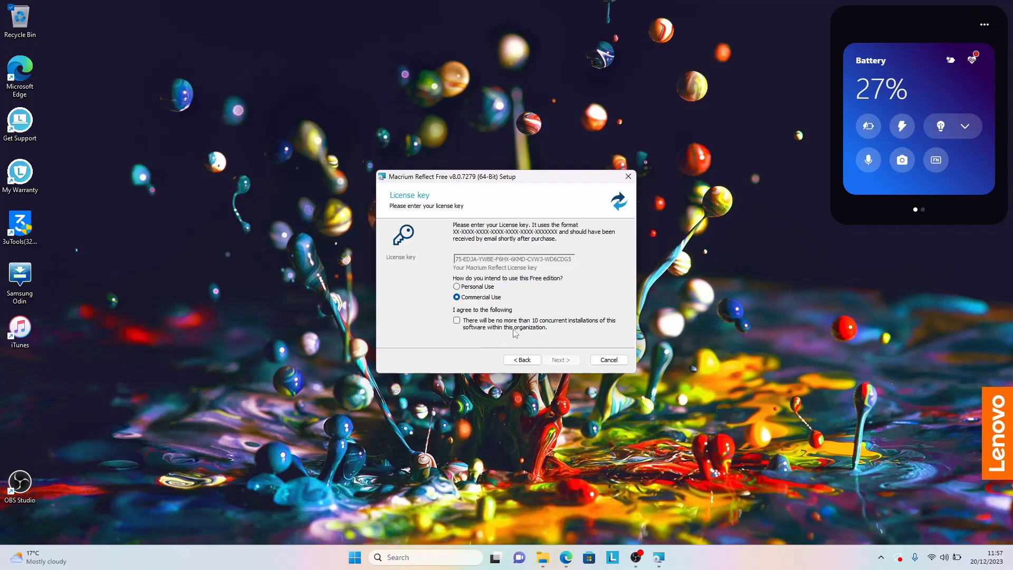
click(483, 289)
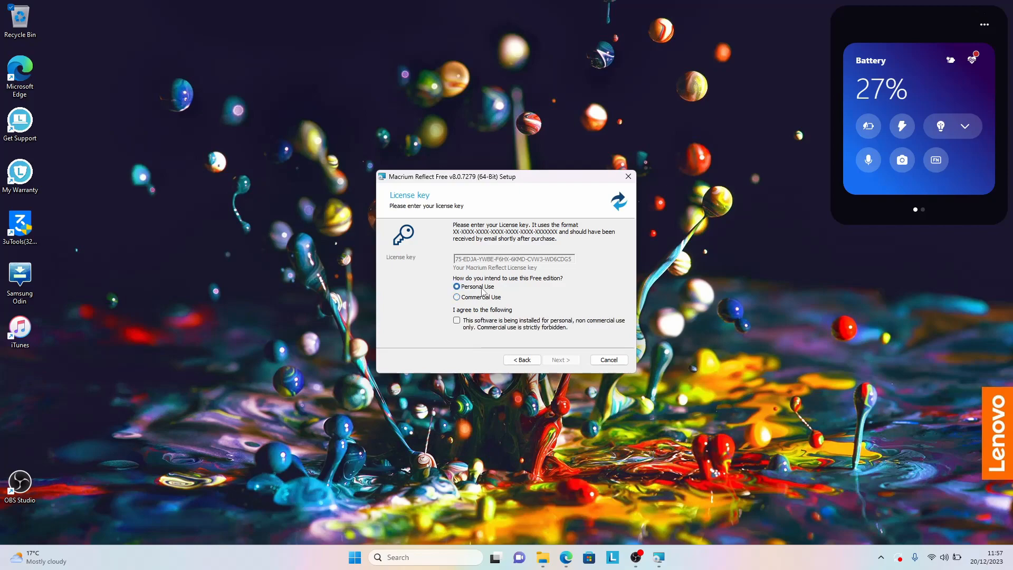
click(457, 320)
click(574, 358)
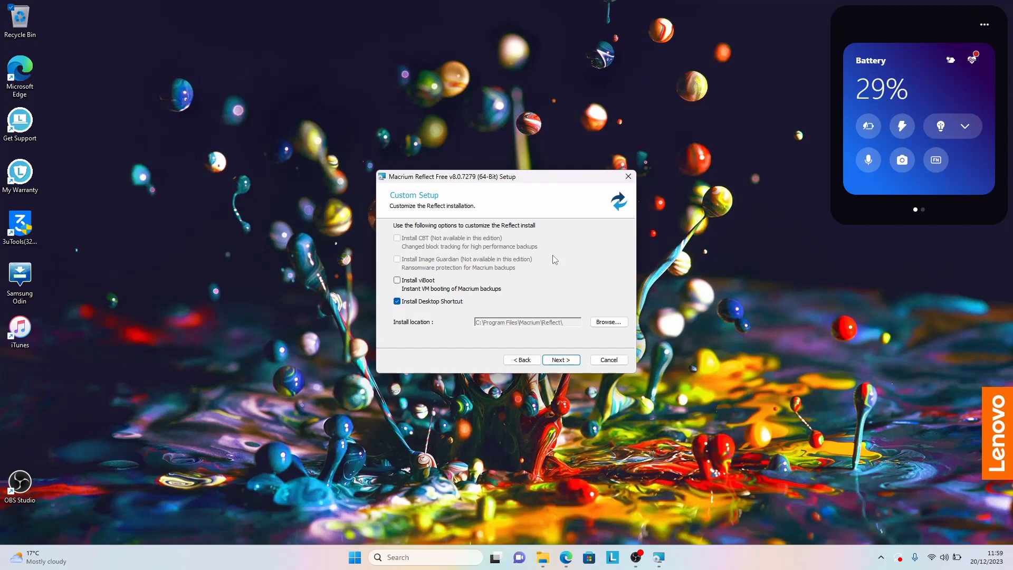
Step: Install Macrium Reflect Free with viBoot and the desktop shortcut, and launch it on finishing the setup
click(420, 282)
click(420, 285)
click(423, 282)
click(559, 361)
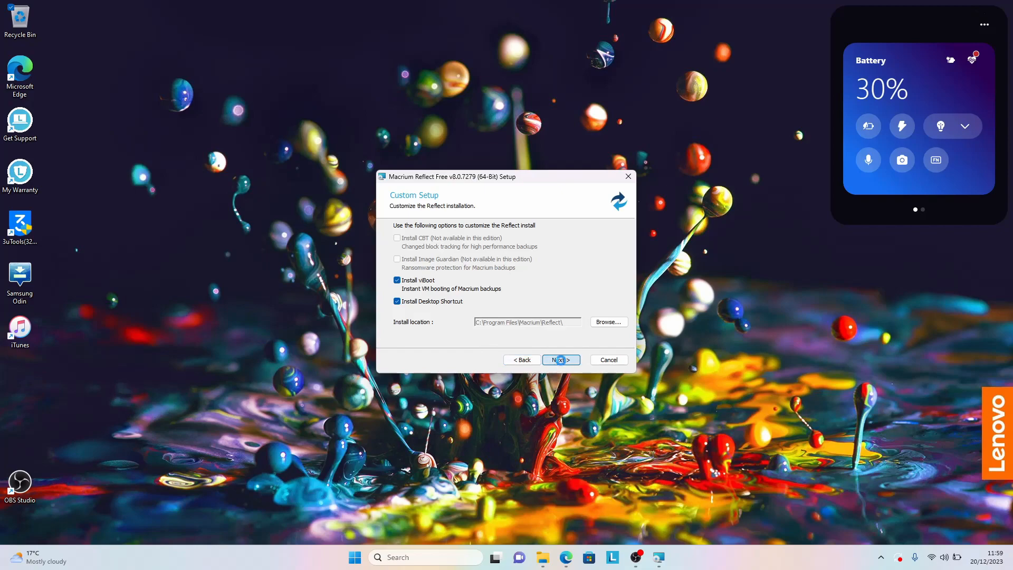
click(560, 361)
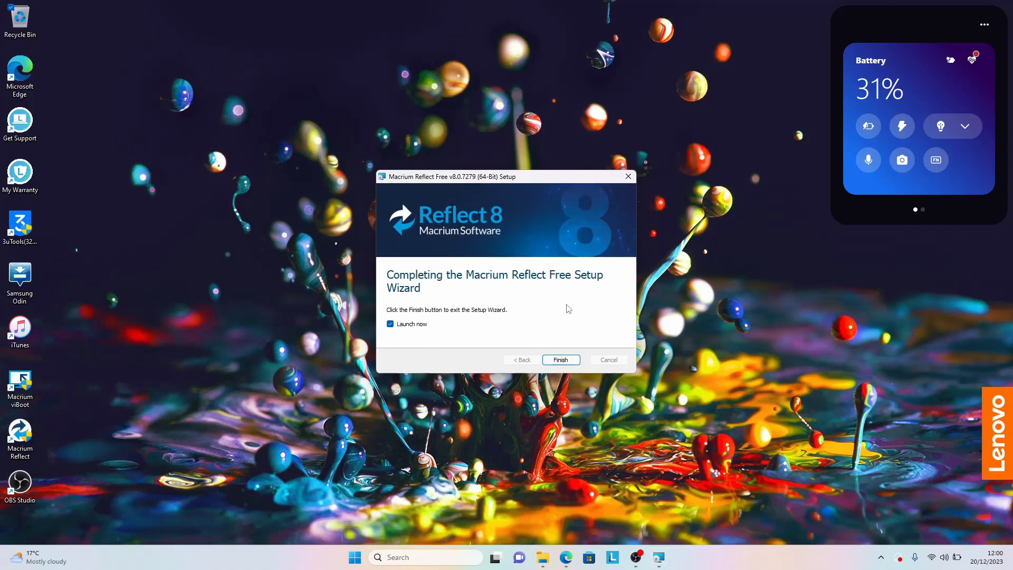
click(561, 359)
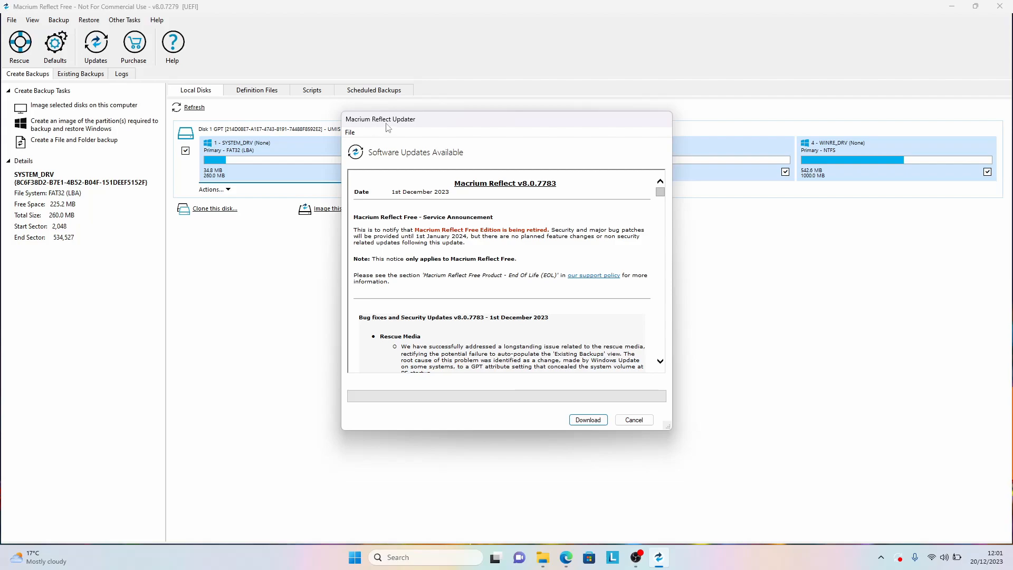
Step: Look over the Macrium Reflect update notice and dismiss it without downloading the update
scroll(440, 334, down, 1)
scroll(440, 334, up, 1)
click(643, 420)
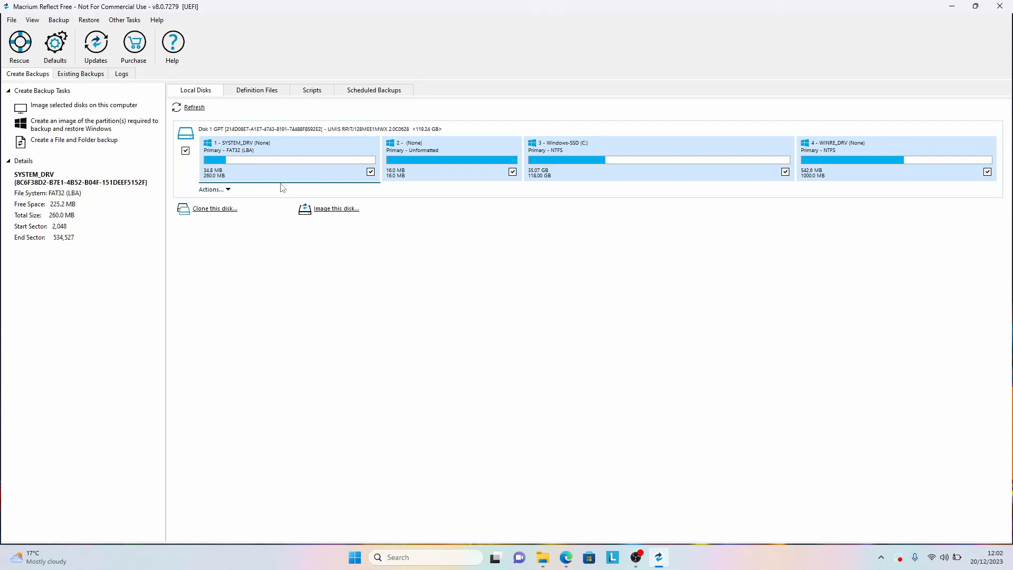
Step: Examine the details of Disk 1's partitions and the actions offered for the Windows-SSD (C:) partition
click(423, 180)
click(542, 181)
click(878, 184)
click(591, 178)
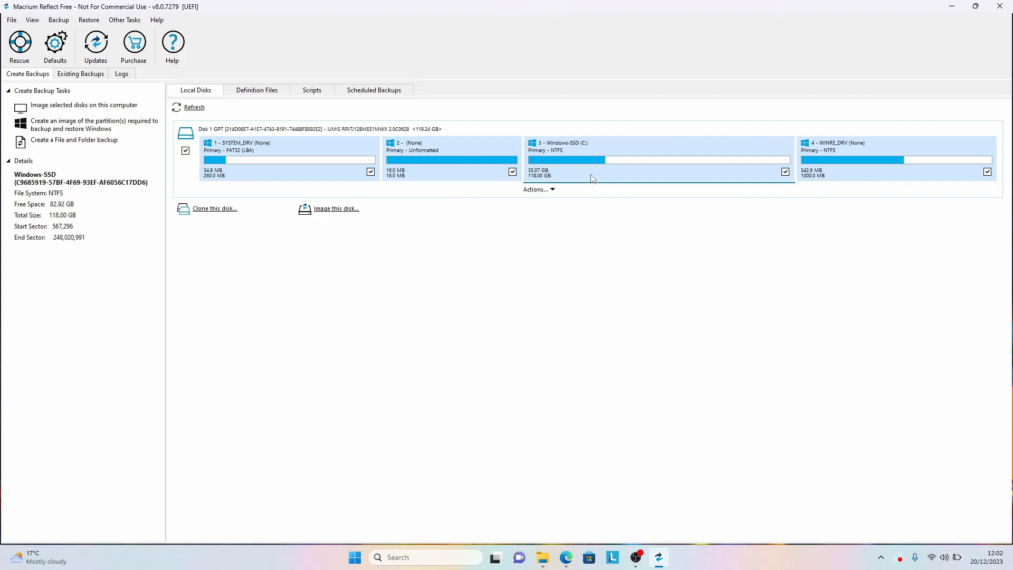
click(542, 190)
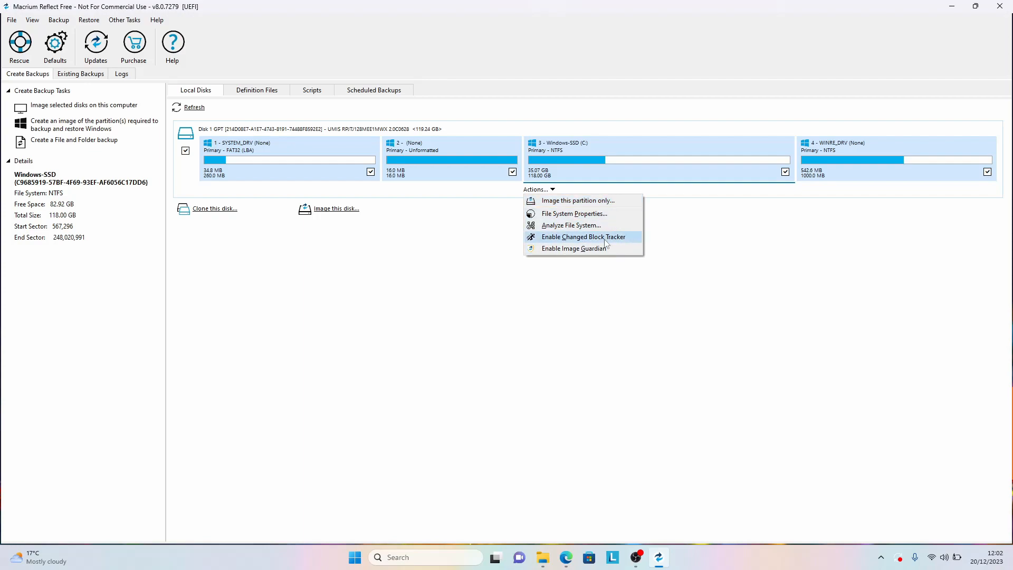
click(571, 334)
click(340, 152)
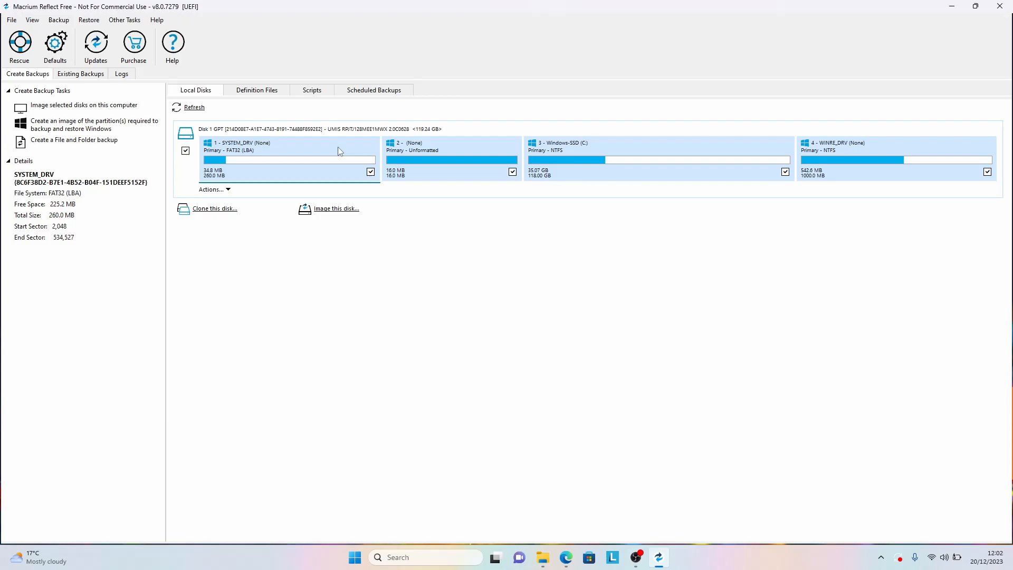
click(574, 169)
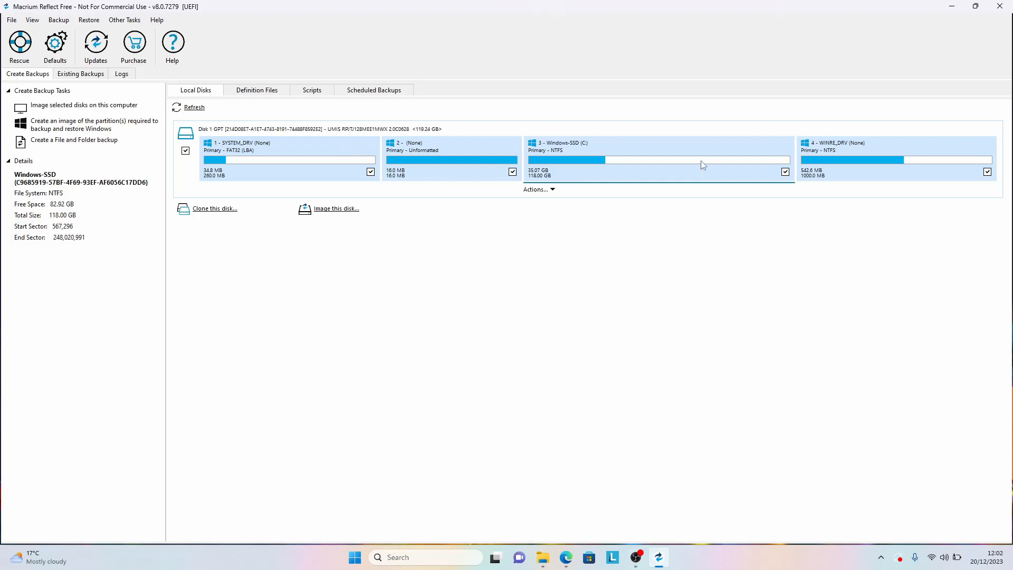
click(552, 190)
click(552, 181)
click(552, 189)
click(507, 310)
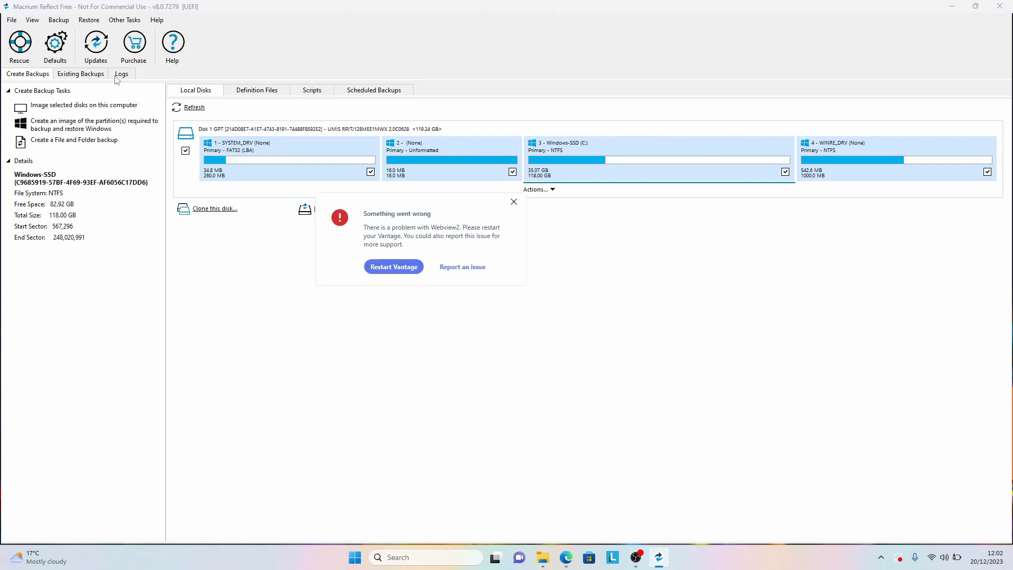
Step: Dismiss the Vantage error message and the AutoPlay notifications for the inserted removable drives
click(514, 202)
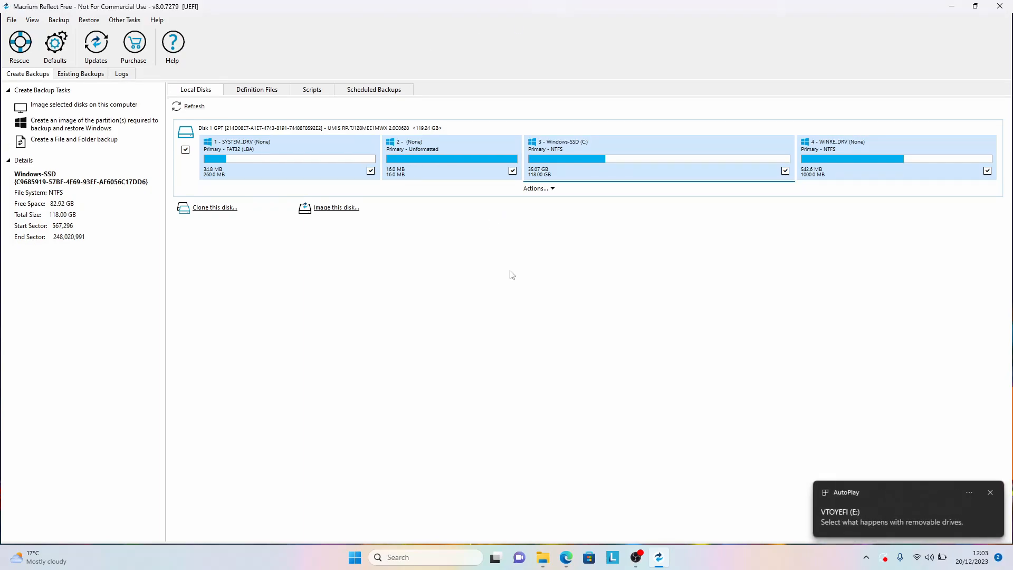
click(995, 500)
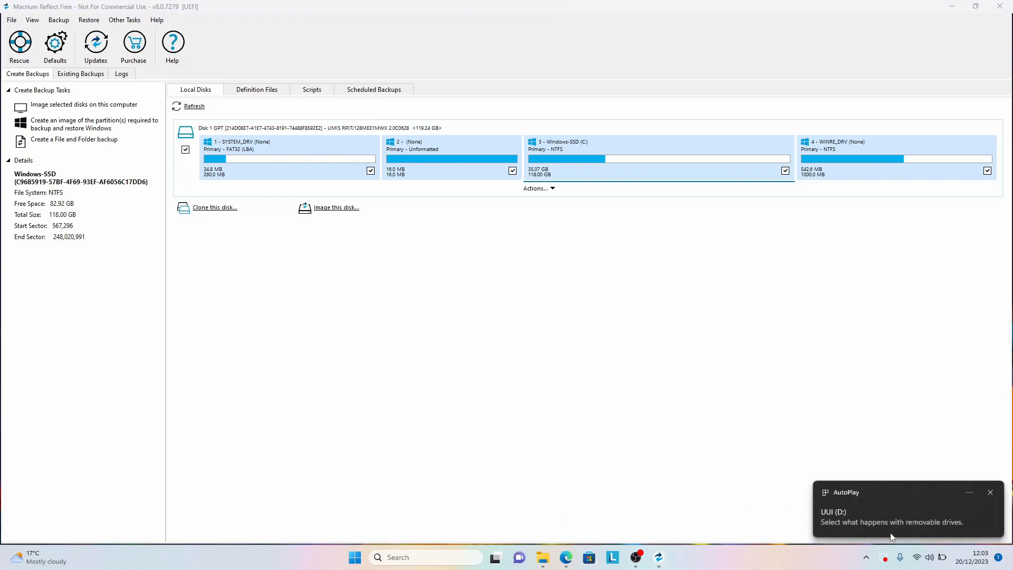
click(990, 493)
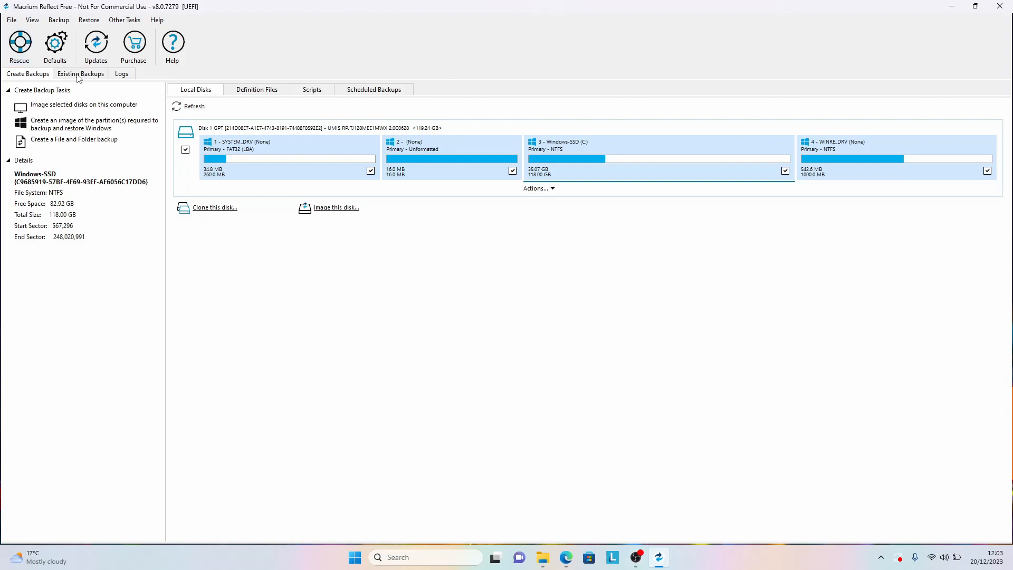
Step: Open the Rescue Media Builder and choose the SanDisk Cruzer Blade removable USB flash drive as the target device
click(22, 59)
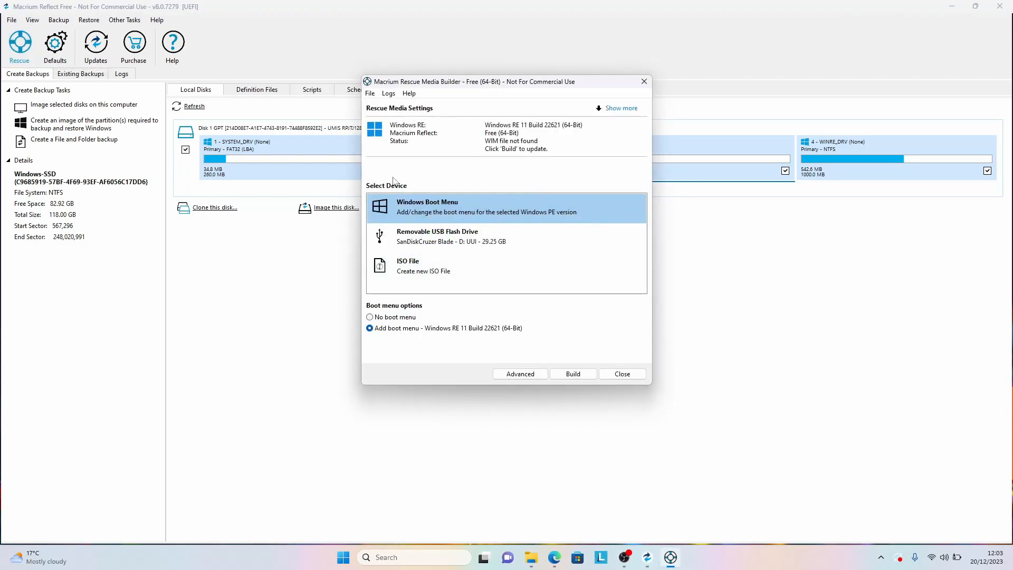
click(536, 242)
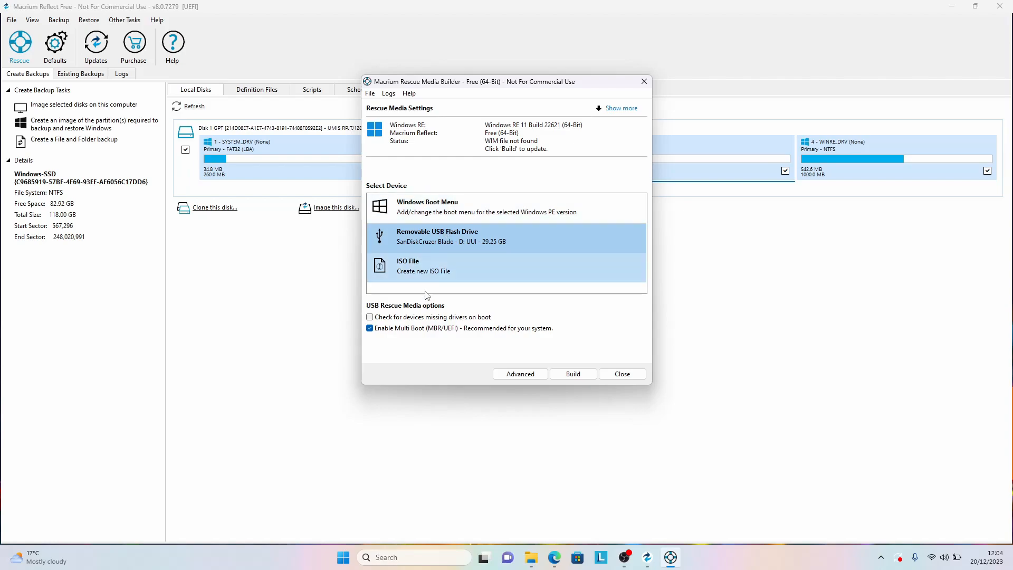
Step: Open the advanced rescue media options and review the WIM build options and the available base WIM choices
click(535, 373)
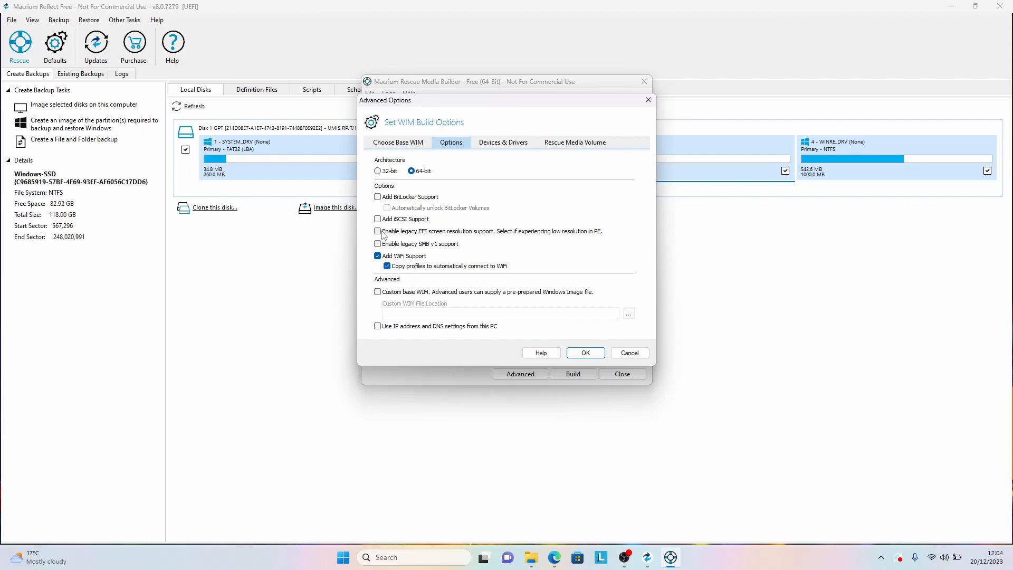
click(453, 234)
click(368, 145)
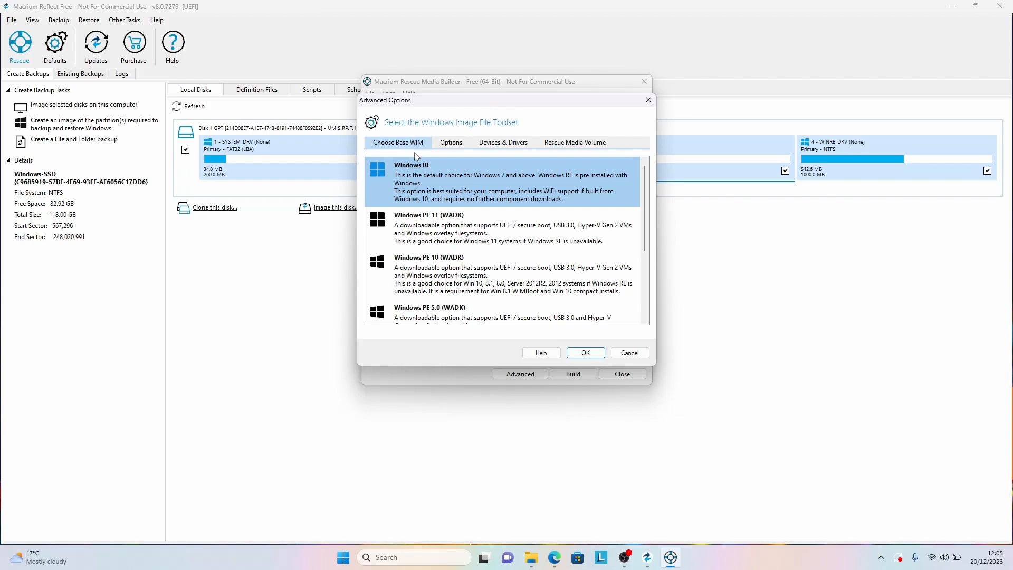
scroll(474, 243, down, 1)
scroll(474, 242, up, 1)
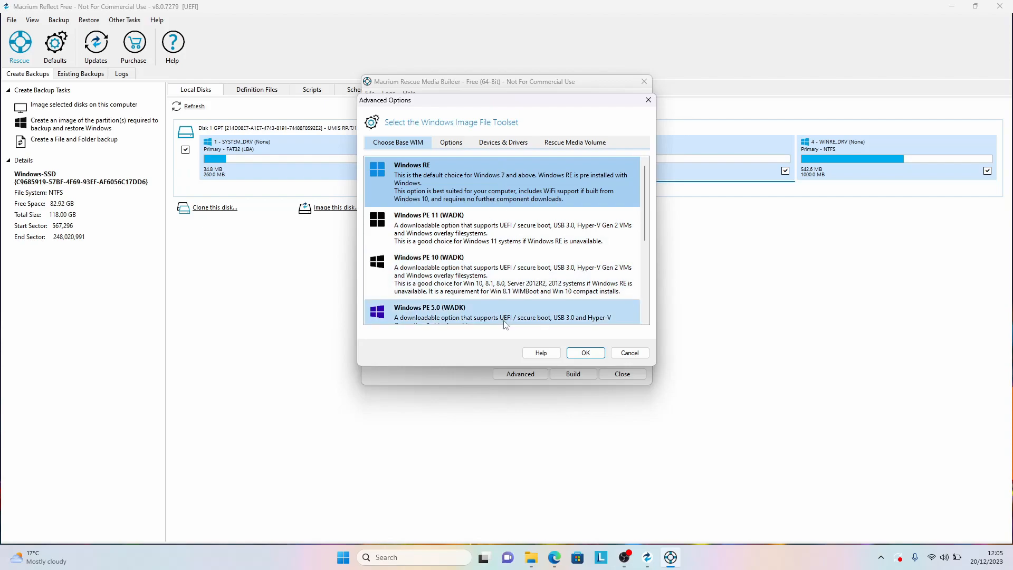
scroll(624, 255, down, 3)
scroll(622, 251, up, 3)
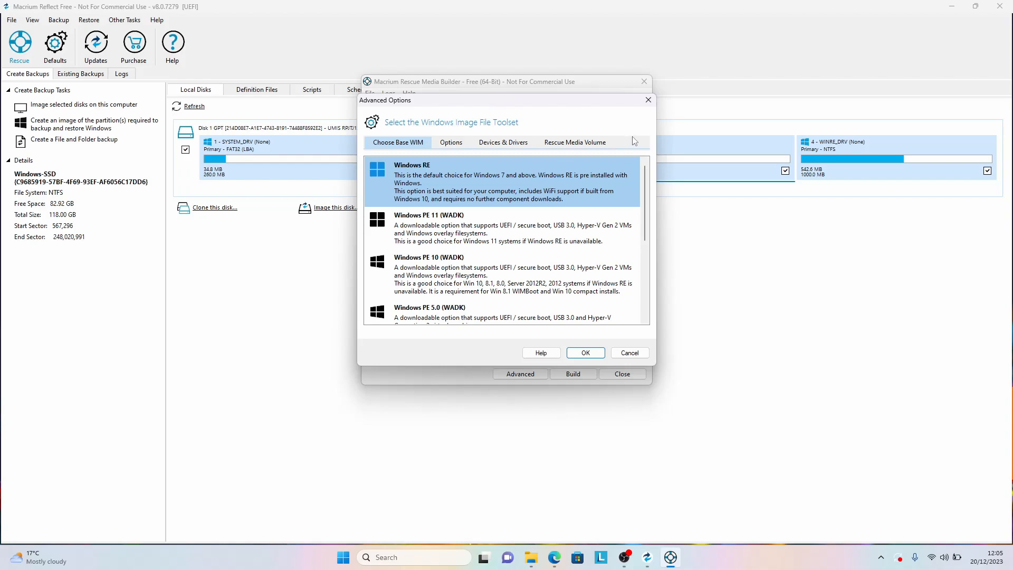
Step: Uncover the rescue media settings behind the Advanced Options dialog to check the Windows RE version, and review the base WIM list again
drag(608, 104, 610, 310)
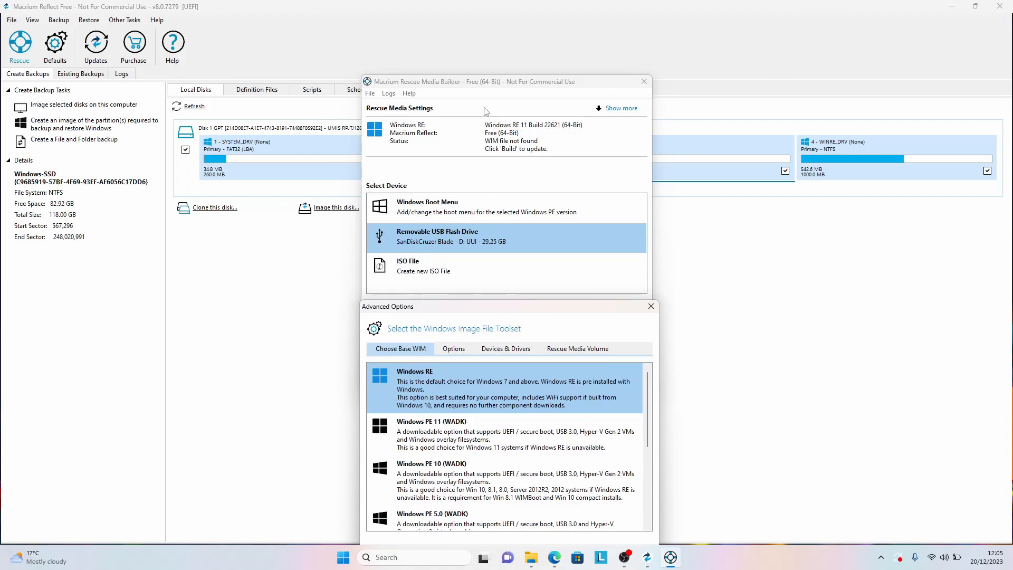
drag(522, 310, 524, 132)
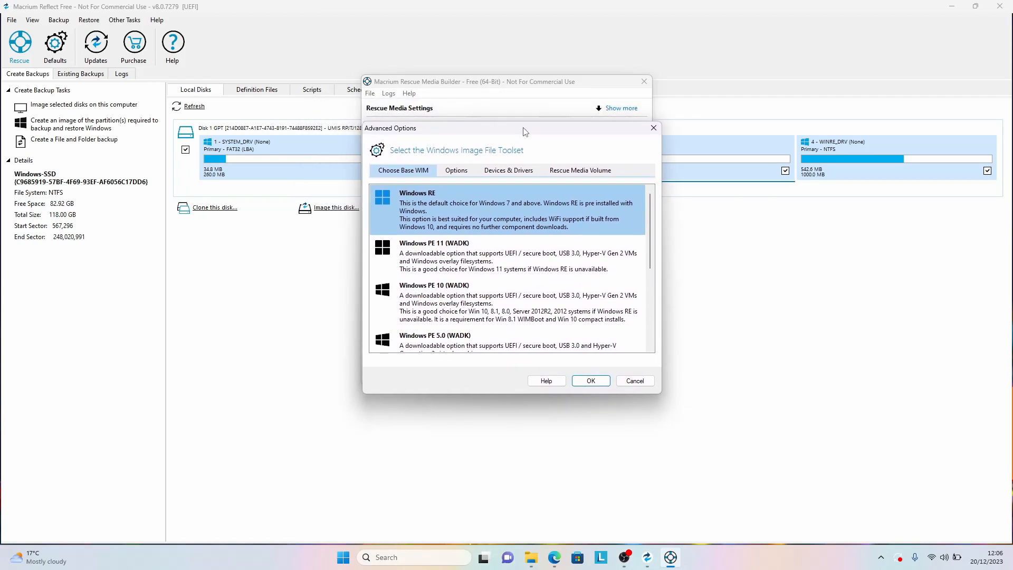
drag(524, 131, 523, 134)
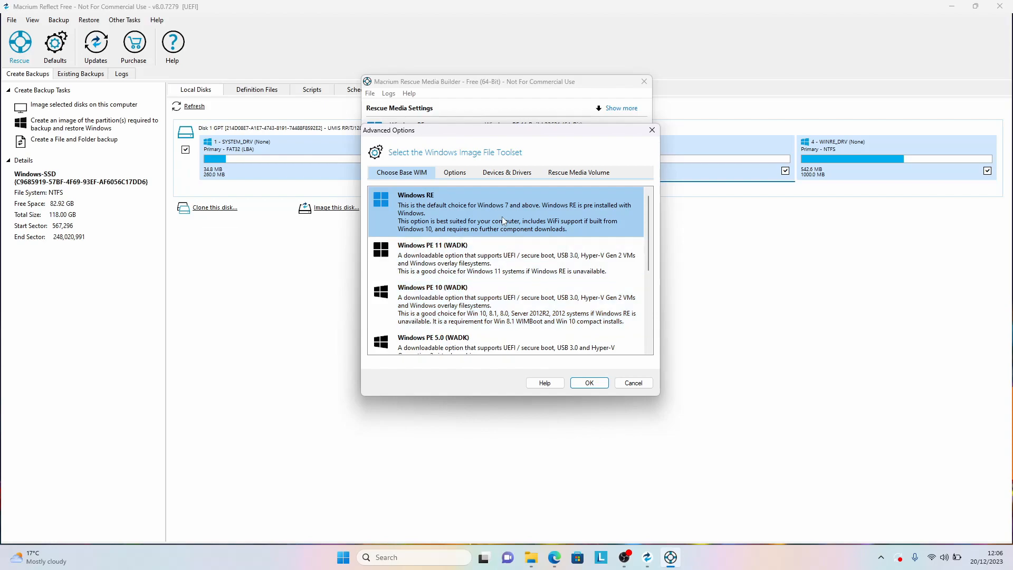
scroll(488, 317, down, 5)
scroll(488, 317, up, 5)
scroll(648, 252, down, 2)
scroll(648, 252, up, 2)
Step: Choose Windows RE as the base WIM and accept the advanced options
click(434, 298)
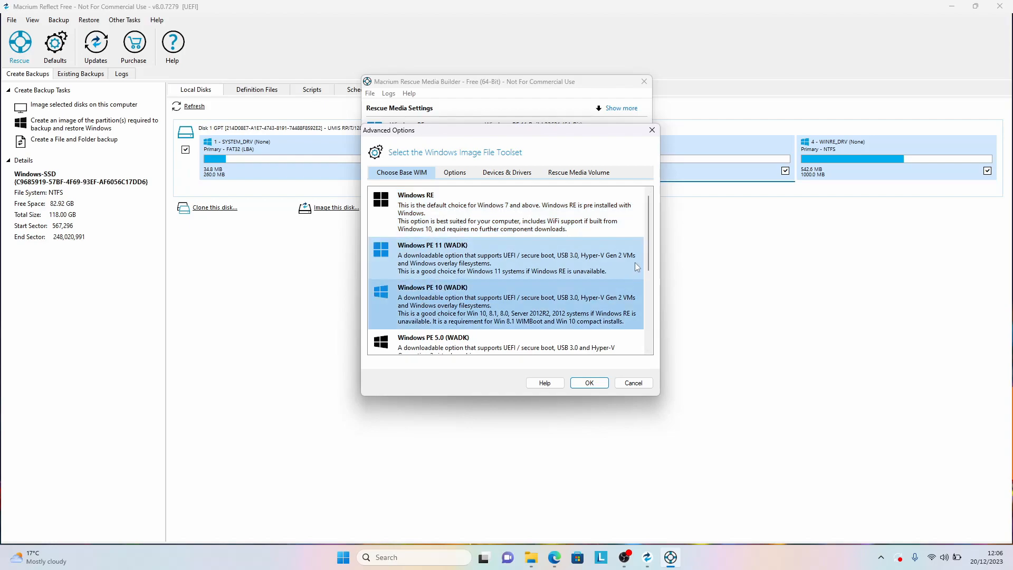
click(496, 289)
scroll(496, 289, down, 1)
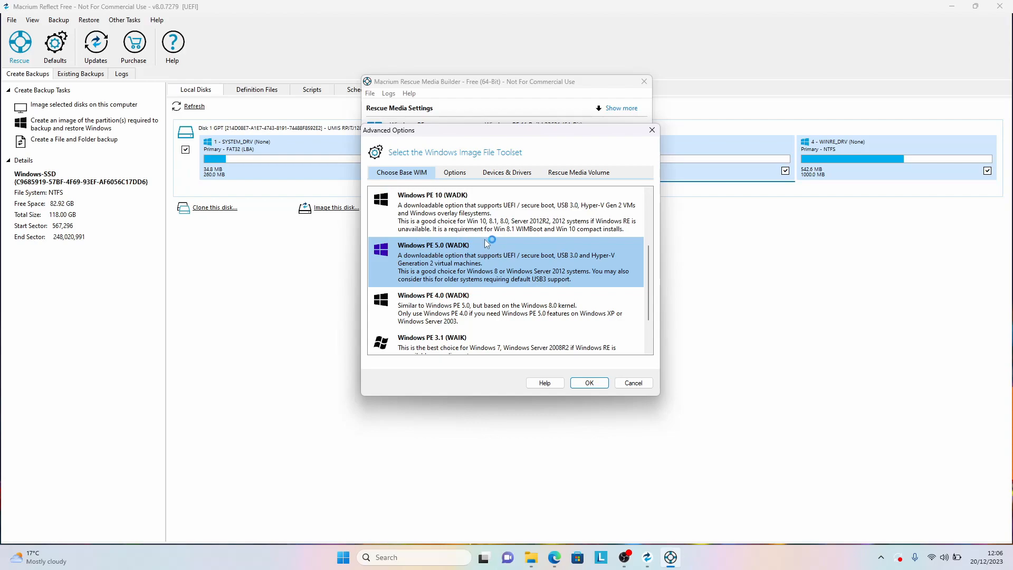
scroll(493, 245, up, 2)
click(490, 205)
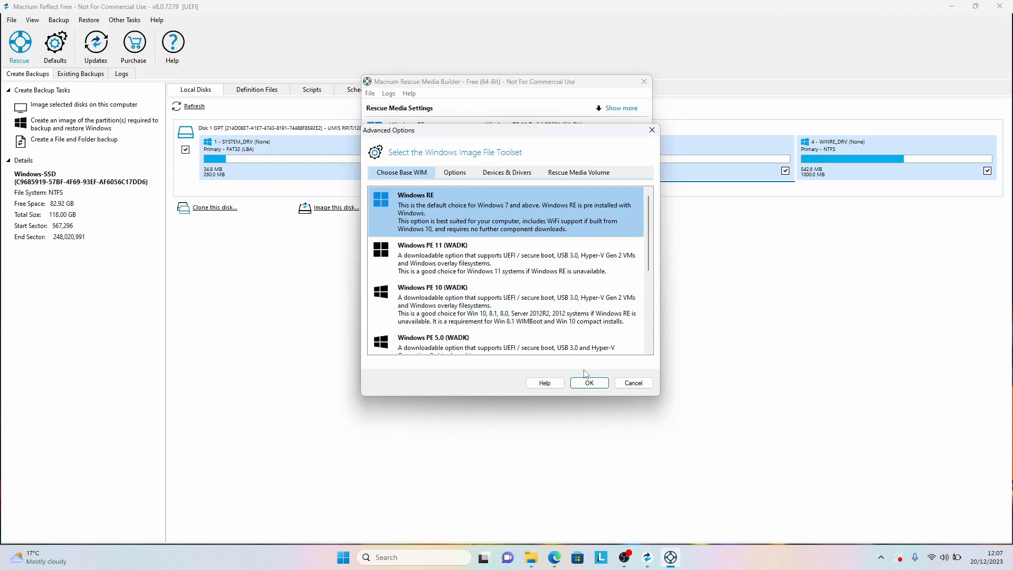
click(589, 383)
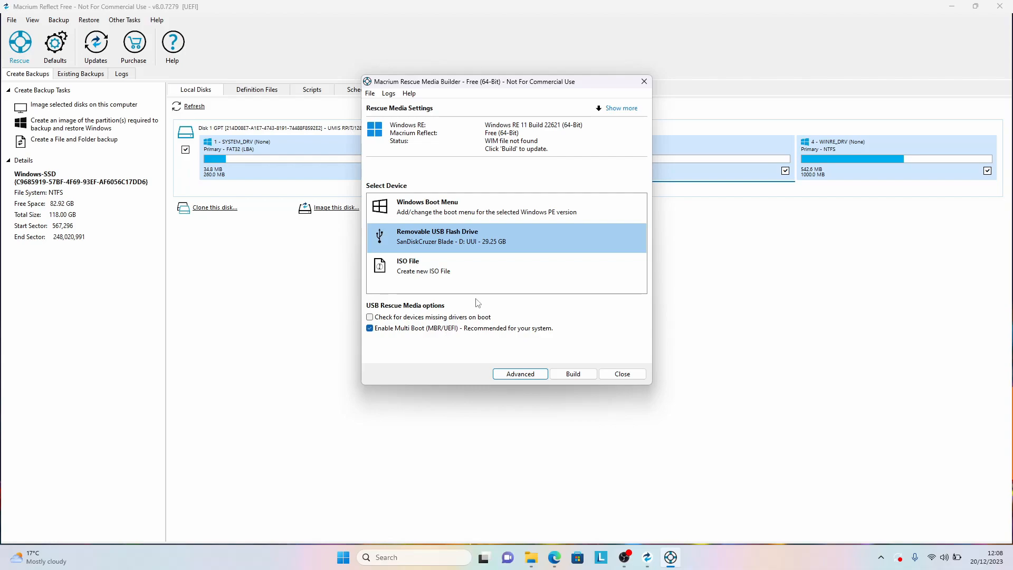
Step: Start building the USB rescue media and accept the free license agreement for personal, non-commercial use
click(574, 375)
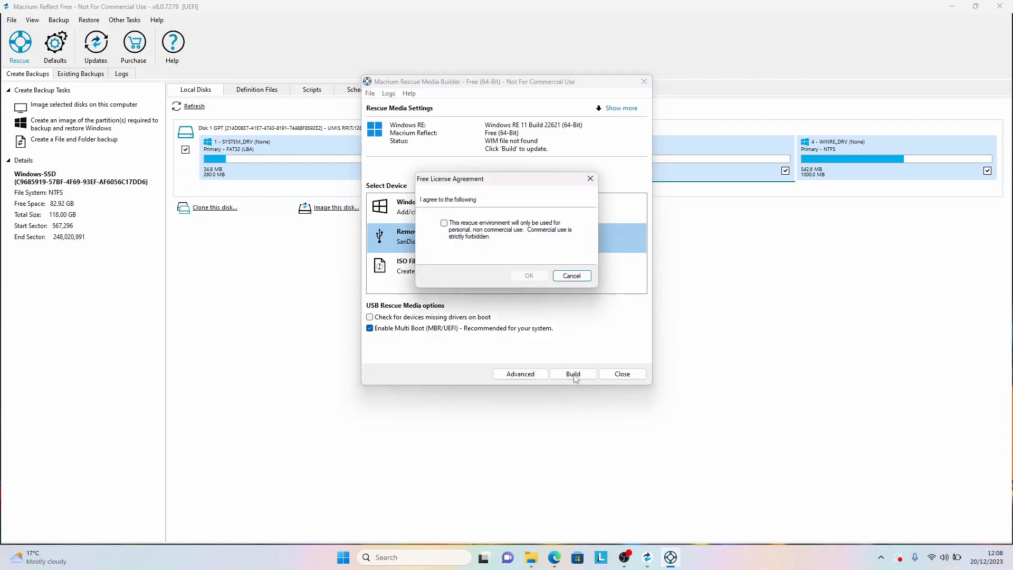
click(444, 222)
click(530, 273)
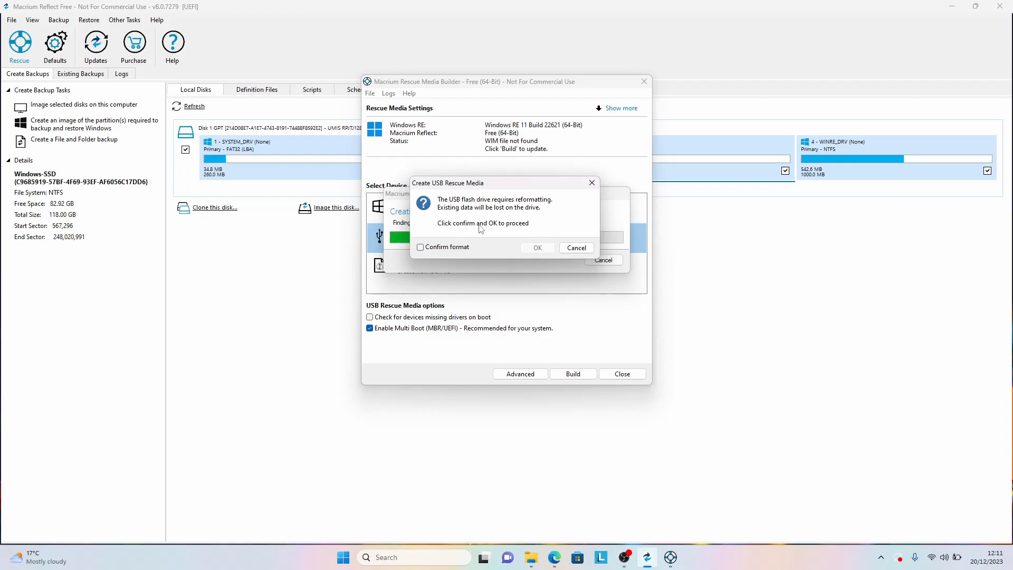
Step: Confirm the reformatting of the USB flash drive and close the Rescue Media Builder once the build has finished
click(421, 247)
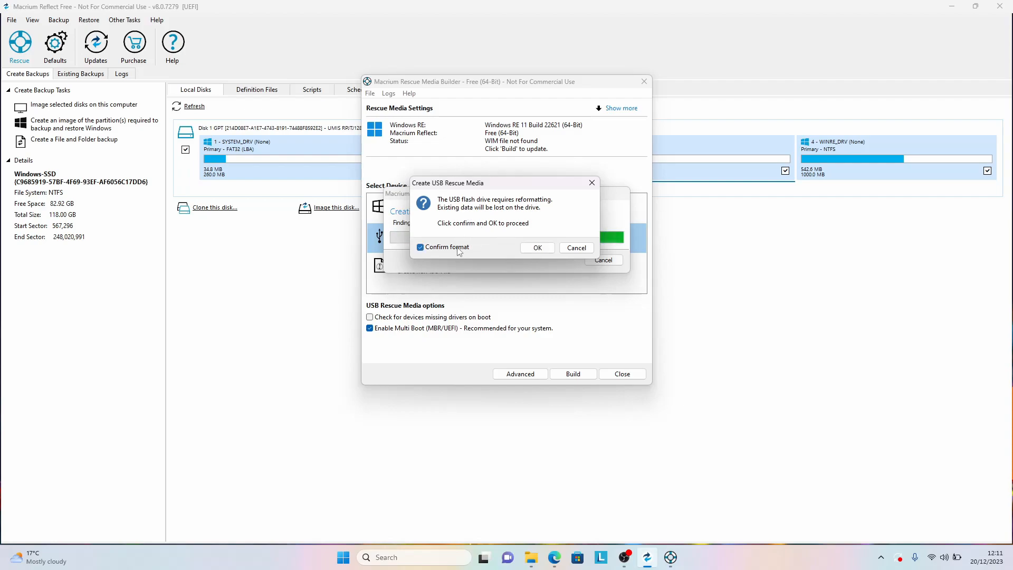
click(531, 248)
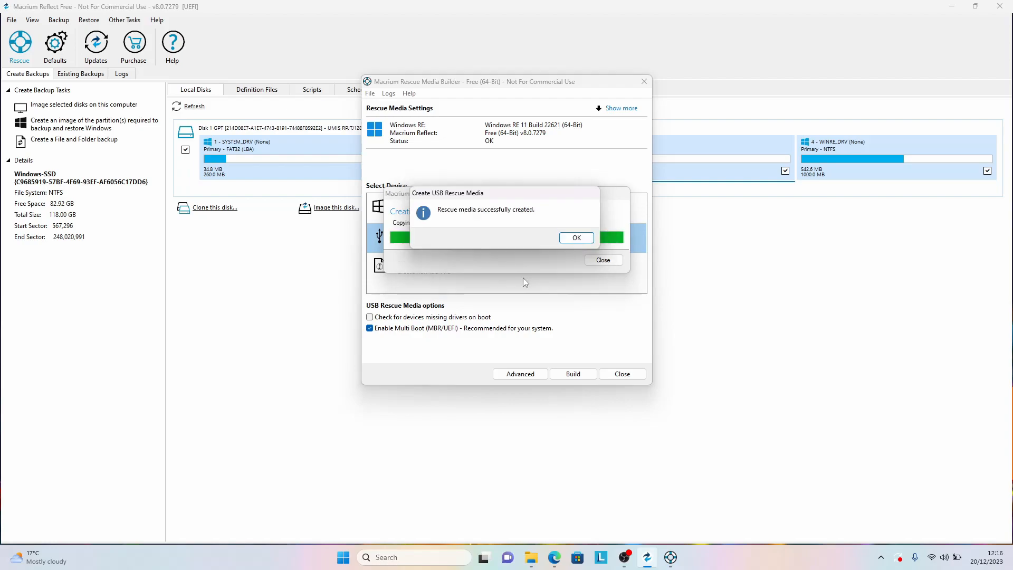
click(580, 238)
click(621, 373)
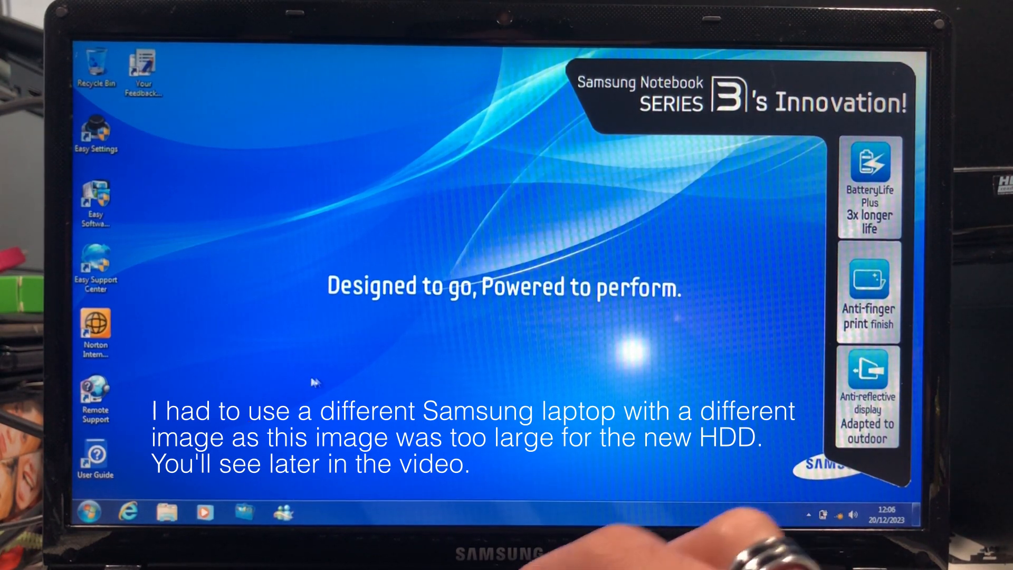
Step: Shut down Windows on the Samsung laptop
click(88, 510)
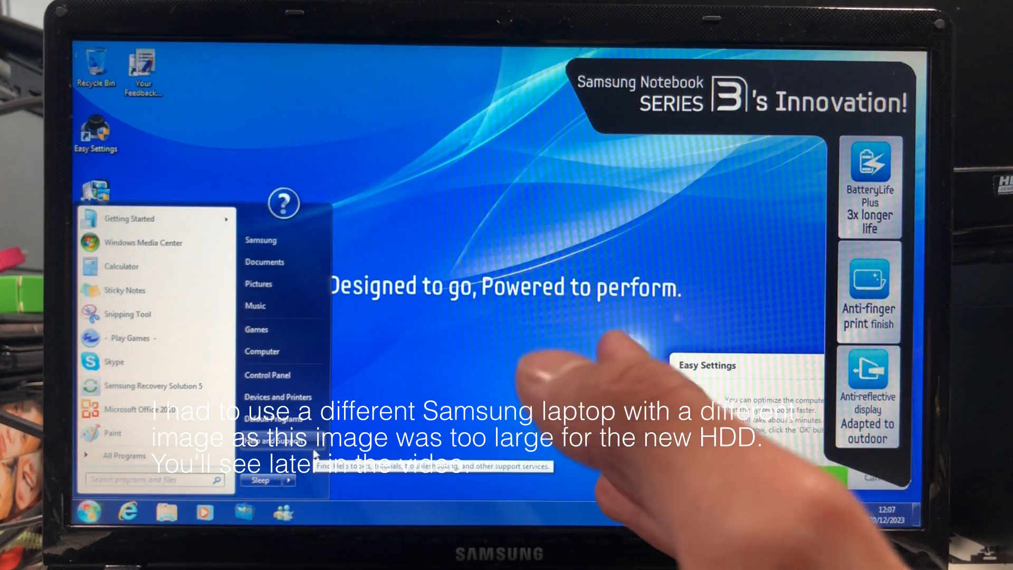
click(685, 454)
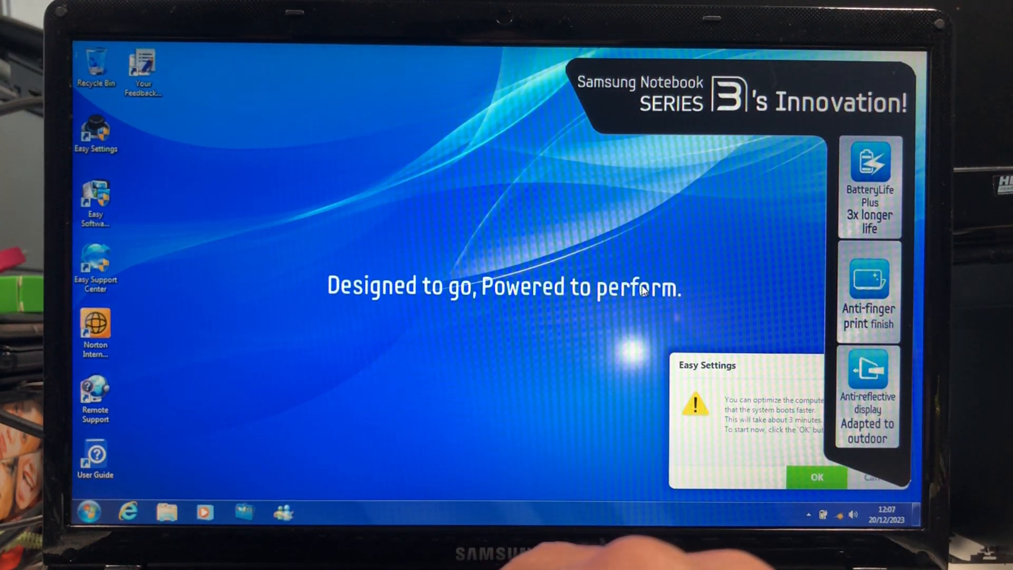
click(85, 510)
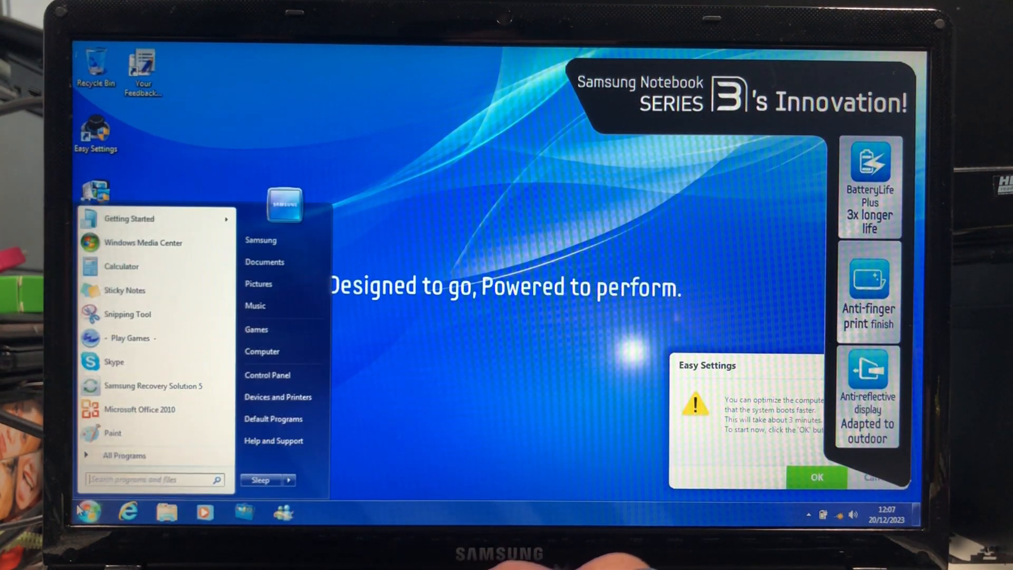
click(288, 479)
click(333, 481)
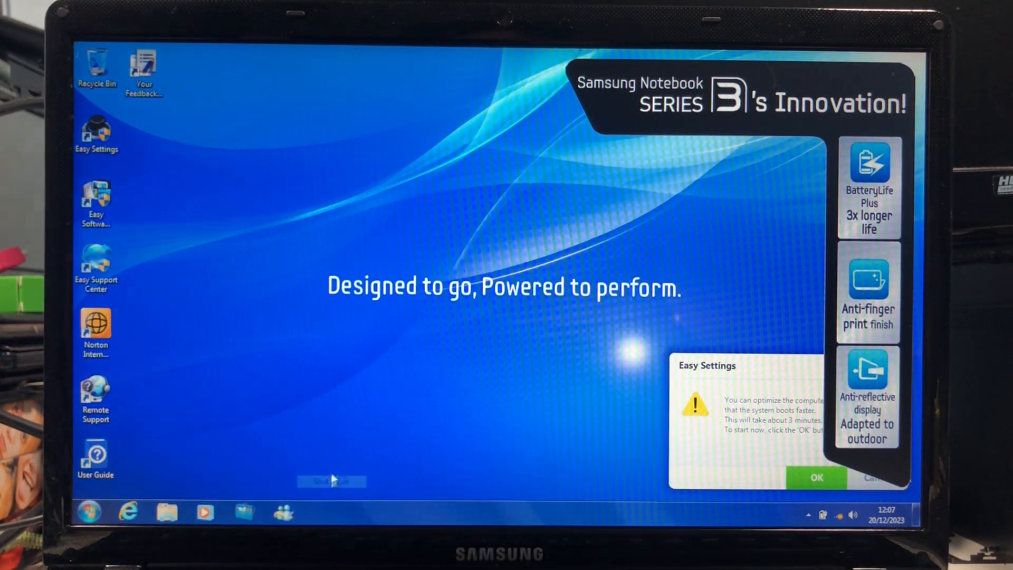